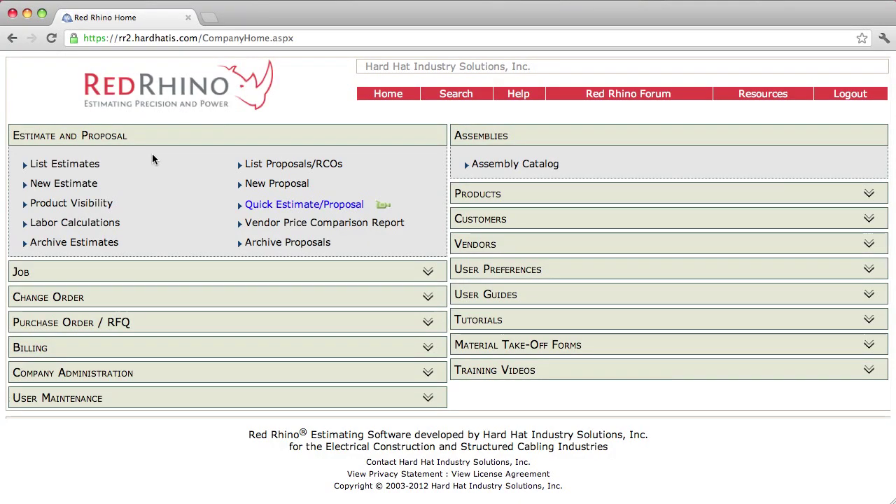
- Open the Estimates list from List Estimates on the home page
click(88, 168)
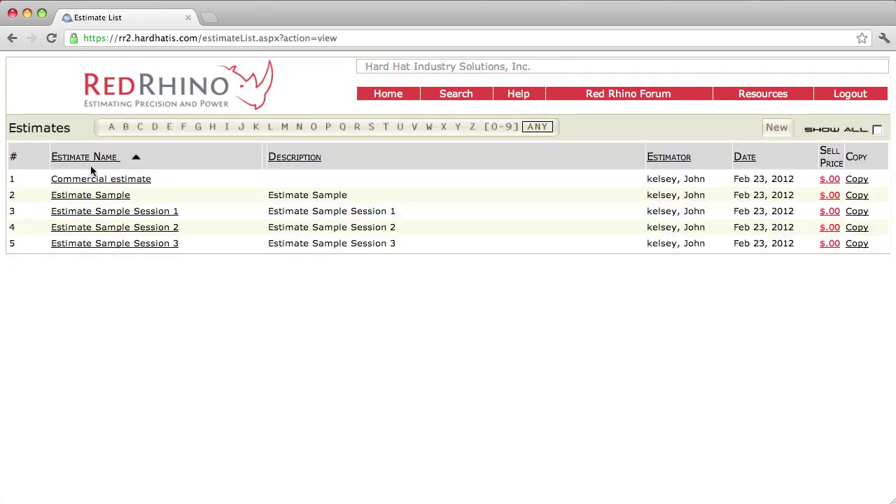
- Open the Commercial estimate and bring up its Estimate Recap
click(136, 181)
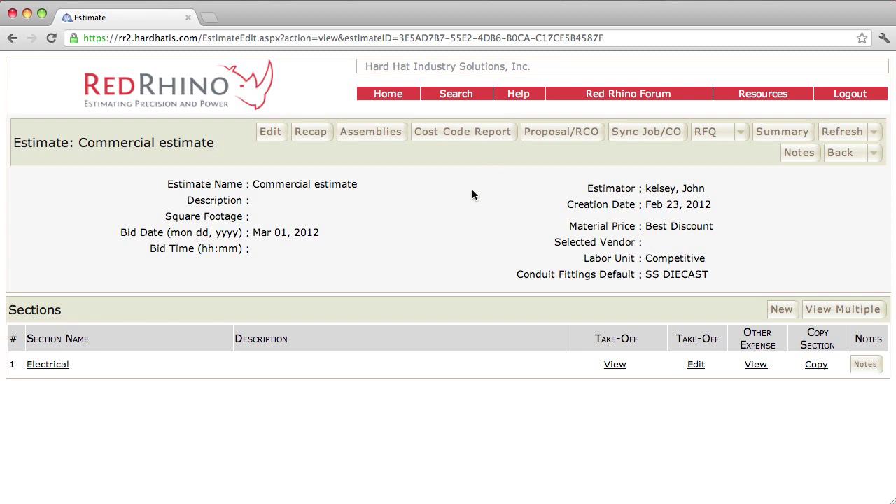
click(310, 133)
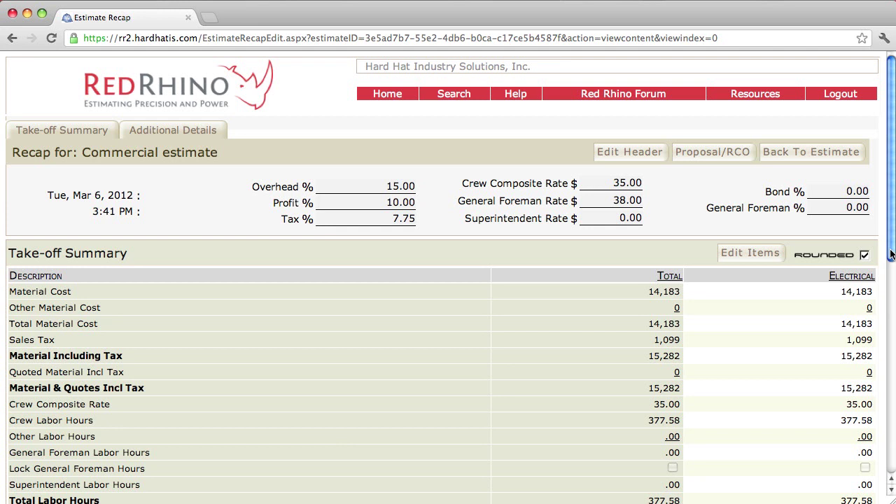
- Scroll the Take-off Summary and highlight the Crew Labor Hours label
drag(891, 256, 866, 362)
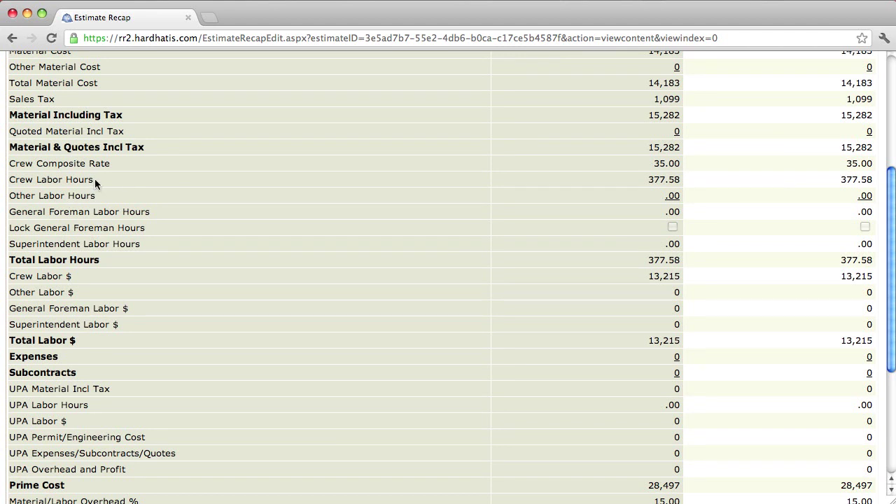
drag(94, 180, 25, 183)
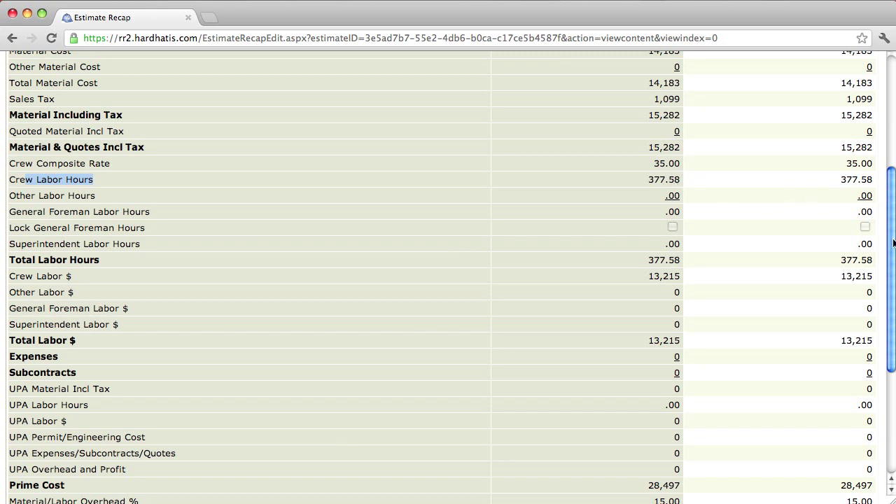
scroll(892, 249, down, 2)
scroll(892, 238, down, 3)
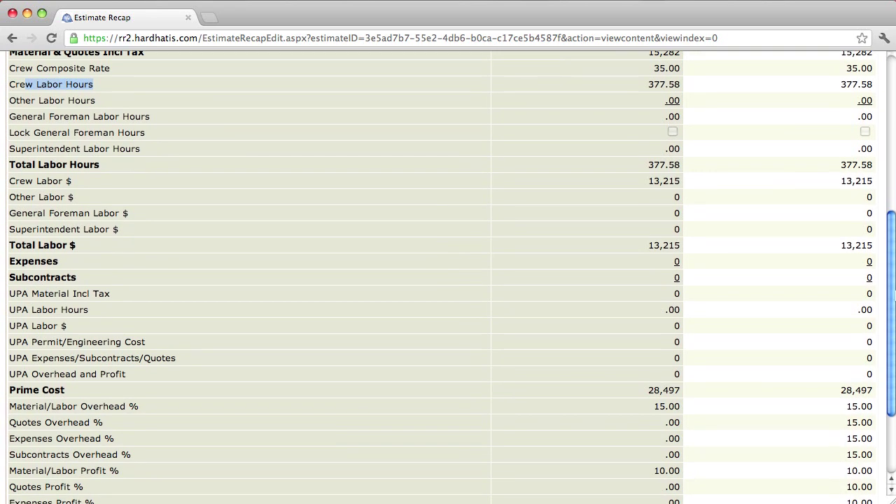
scroll(893, 231, up, 5)
scroll(894, 227, up, 2)
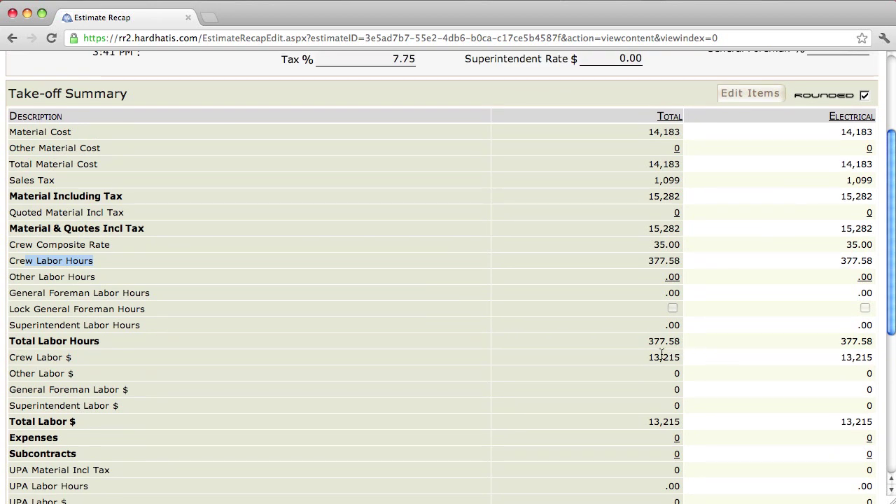
scroll(893, 334, up, 2)
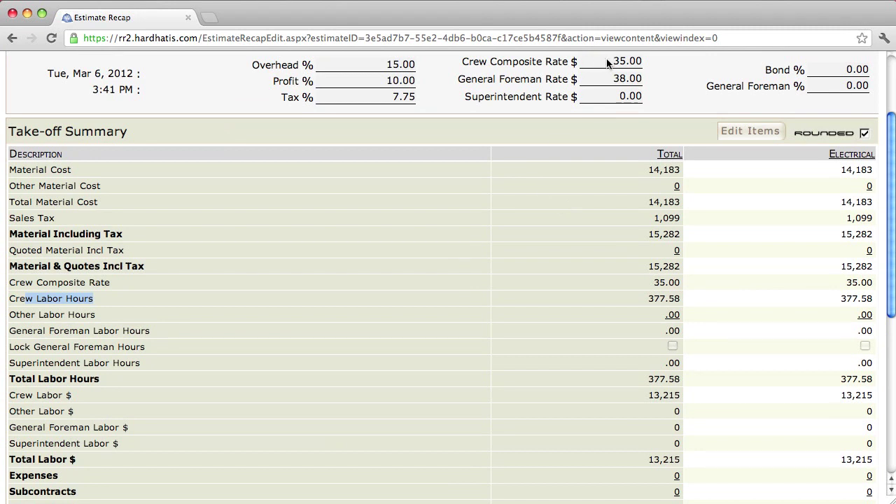
drag(608, 63, 642, 61)
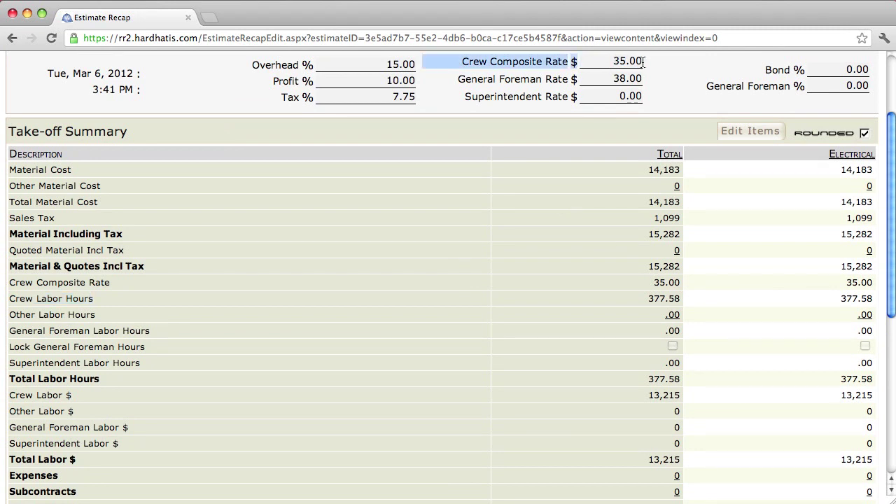
click(637, 127)
scroll(543, 335, down, 3)
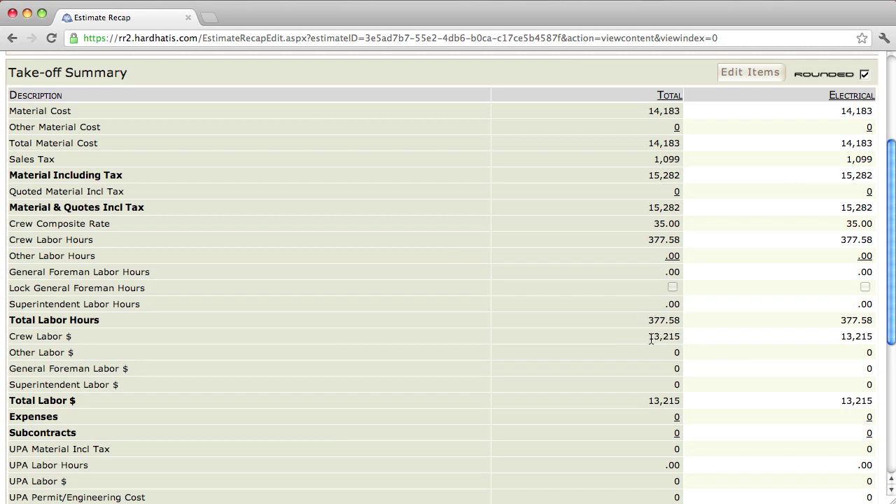
drag(648, 338, 683, 338)
scroll(892, 324, down, 1)
drag(892, 324, 880, 428)
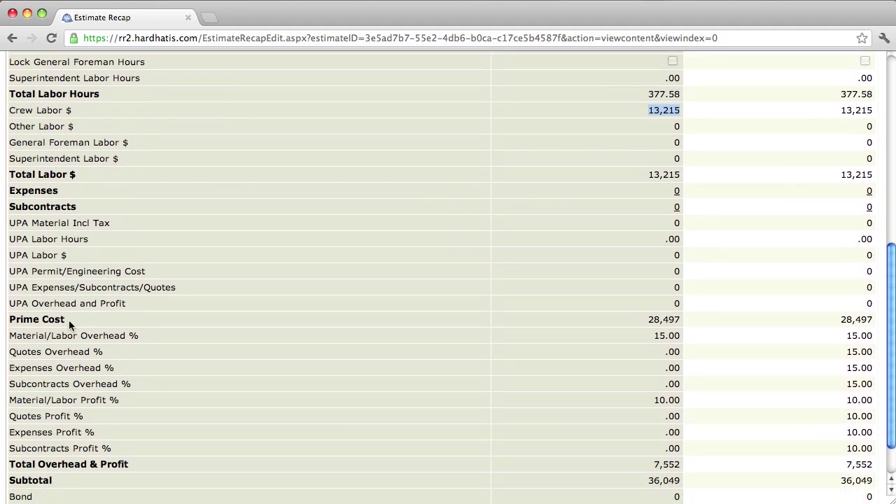
drag(67, 319, 9, 319)
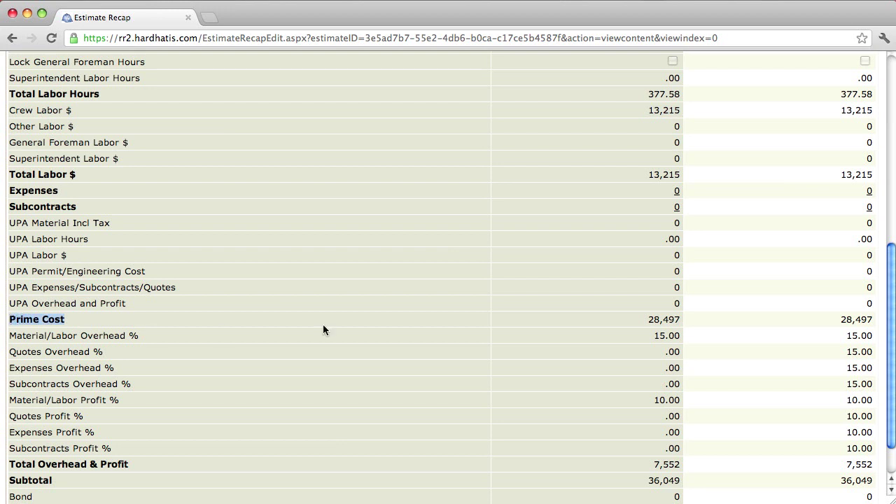
click(642, 318)
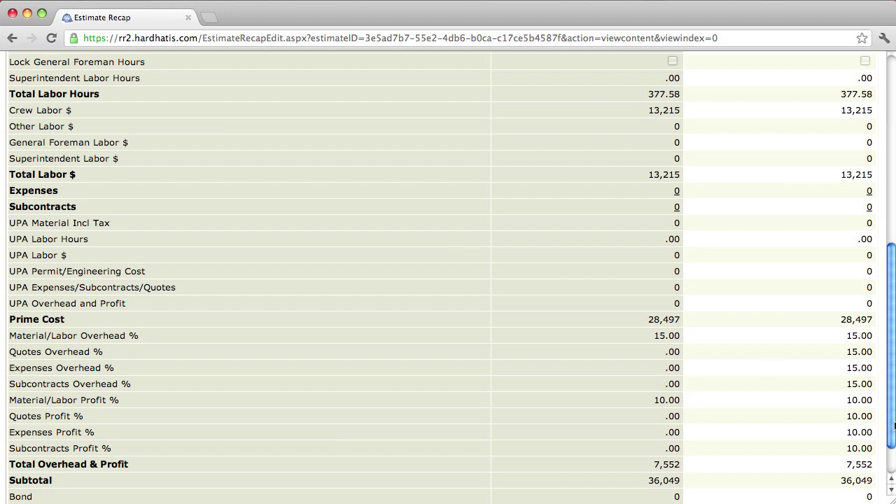
drag(890, 424, 867, 220)
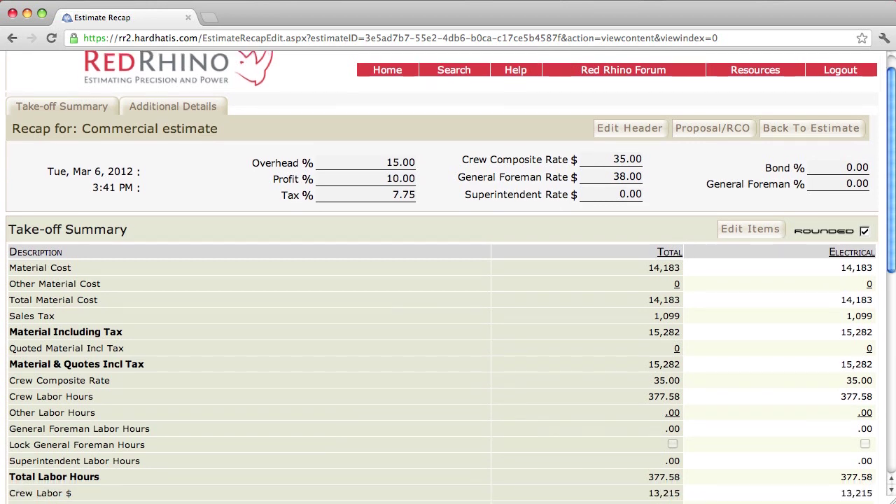
drag(891, 256, 891, 381)
scroll(724, 319, down, 5)
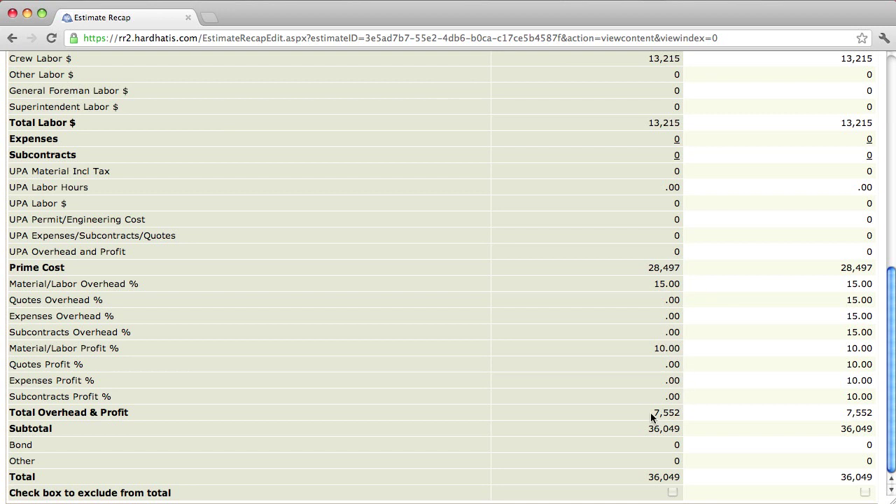
drag(653, 413, 681, 414)
drag(647, 478, 681, 480)
click(700, 432)
drag(892, 469, 893, 254)
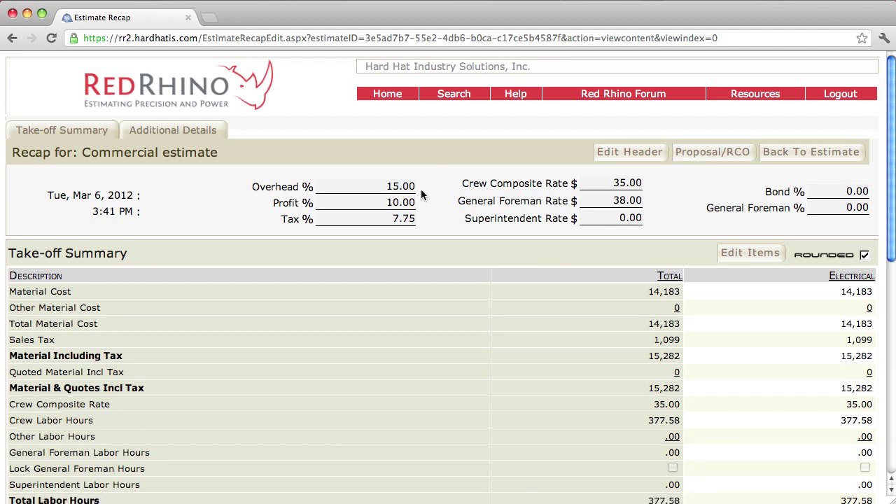
click(629, 152)
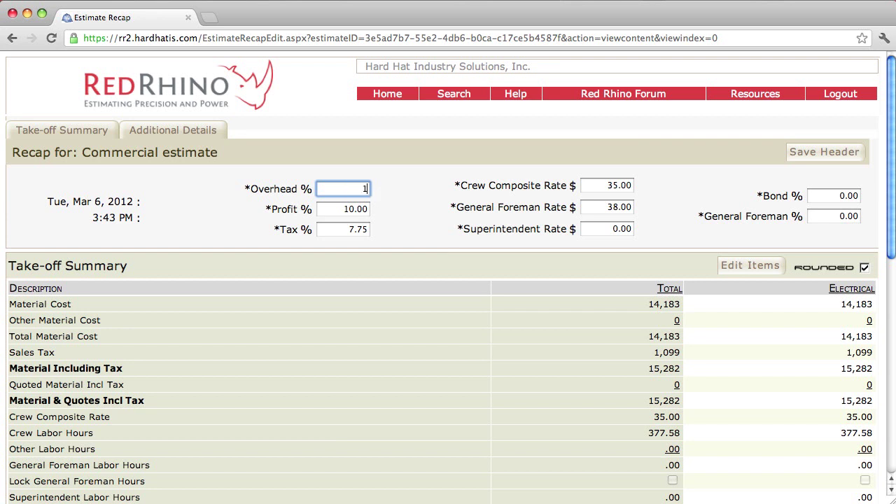
- Finish setting Overhead % to 12 and change Profit % from 10 to 8
text(2)
double_click(343, 207)
text(8)
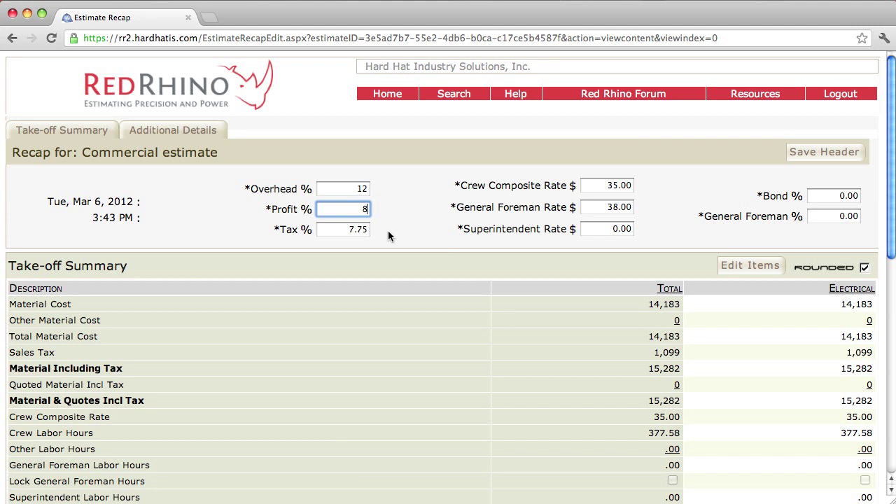
- Set Tax % to 9.987 and Crew Composite Rate to $42
drag(347, 230, 378, 231)
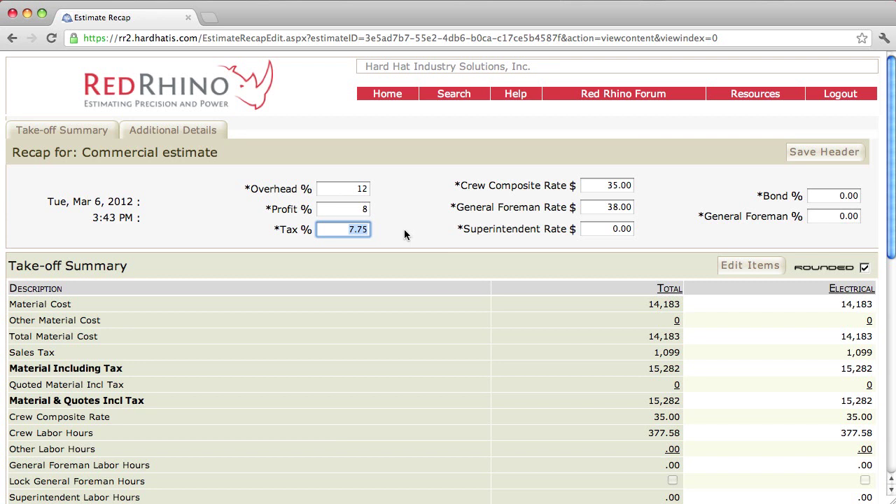
text(9.987)
drag(608, 184, 636, 184)
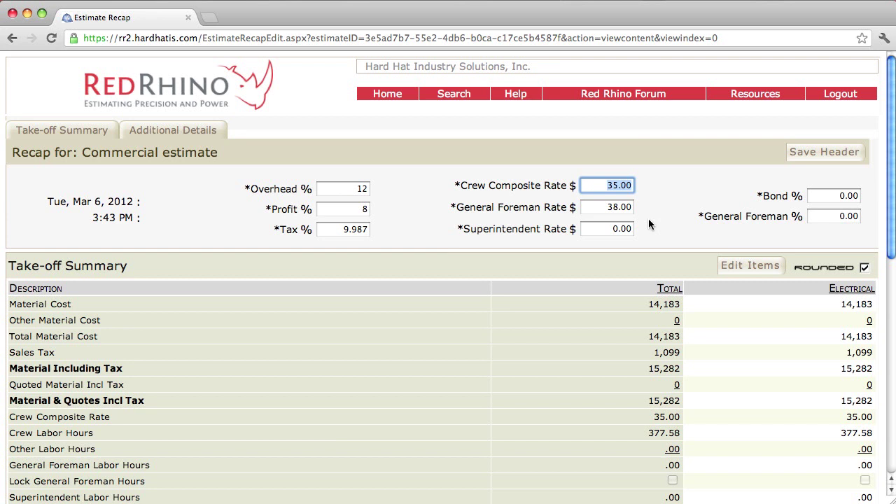
text(42)
drag(605, 206, 633, 206)
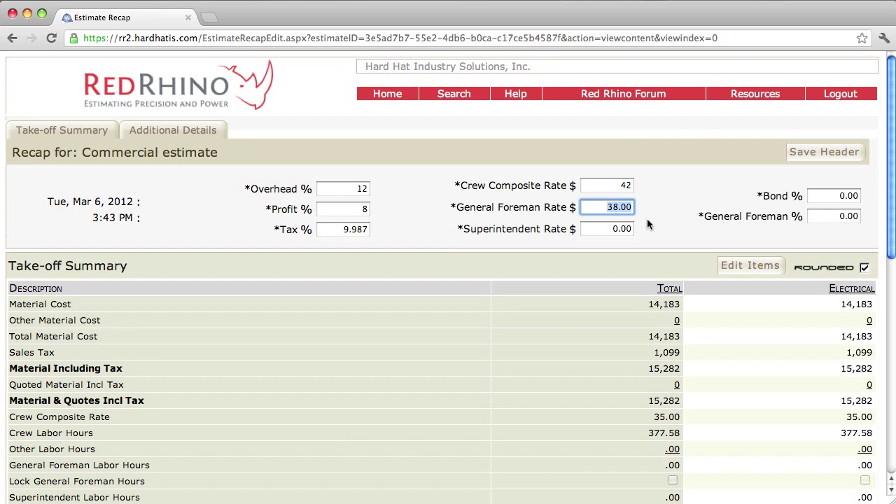
- Enter General Foreman Rate 47, General Foreman % 8 and Bond % 2.5
text(47)
drag(837, 216, 861, 216)
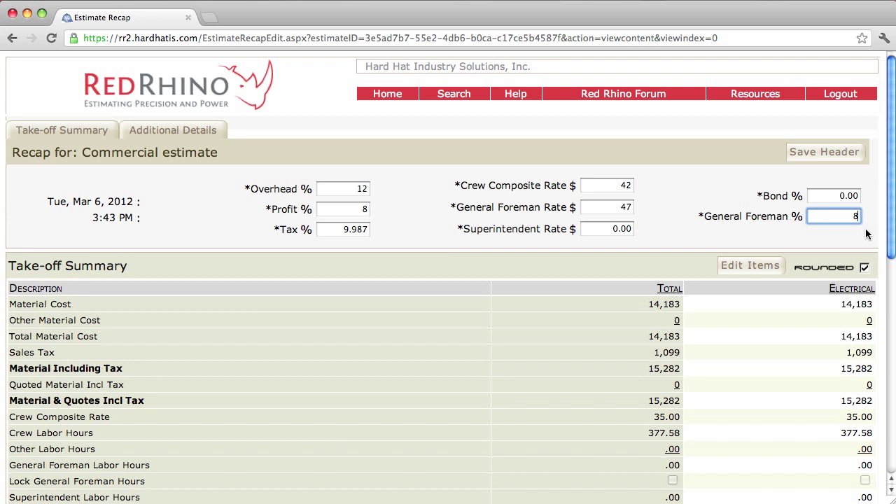
text(8)
drag(840, 195, 859, 194)
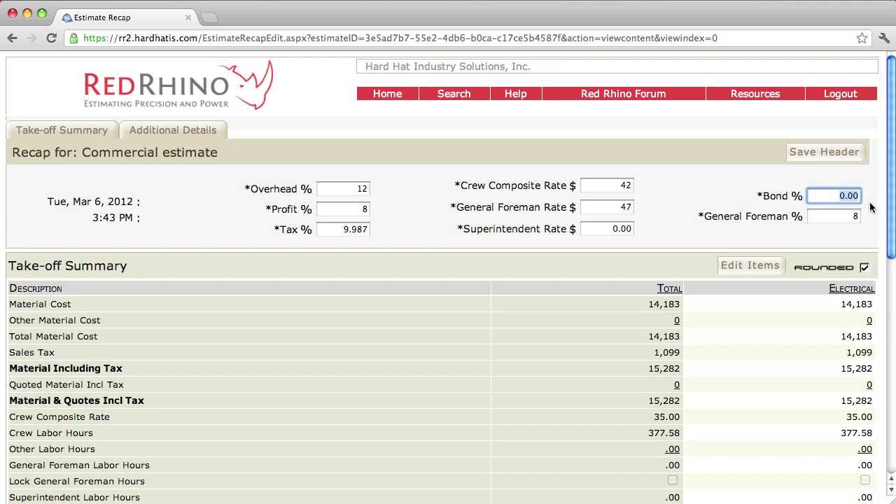
text(2.5)
- Save the header rates and mark the recalculated Crew Labor total of 15,858
click(825, 149)
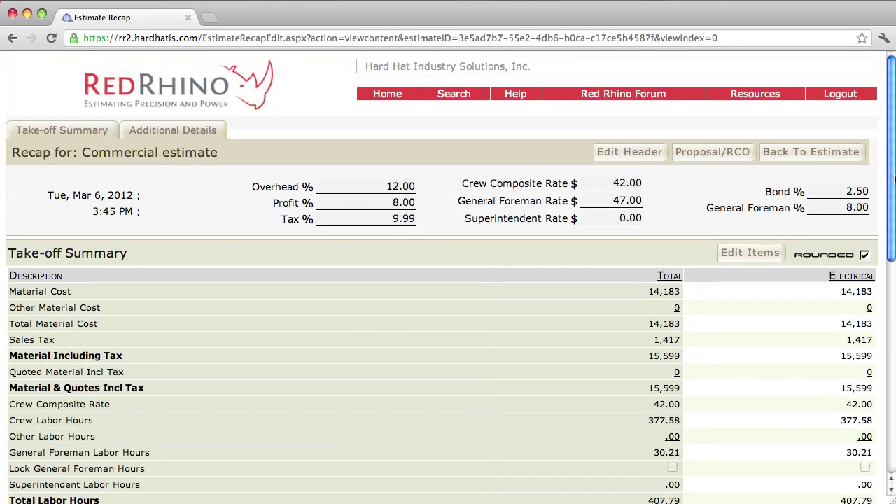
drag(891, 189, 875, 269)
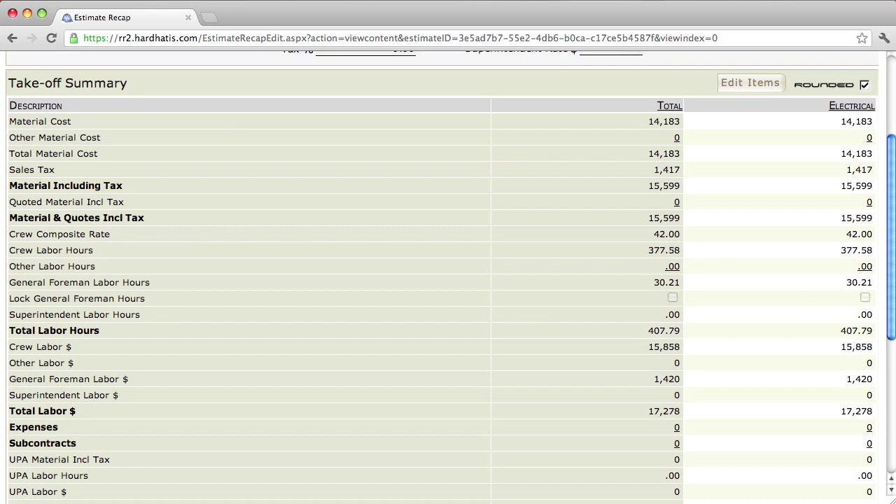
drag(893, 334, 889, 280)
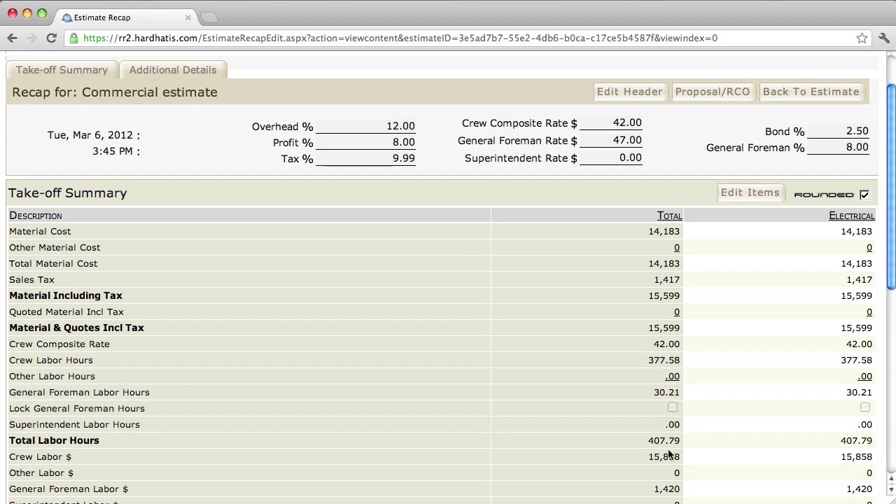
drag(649, 458, 681, 459)
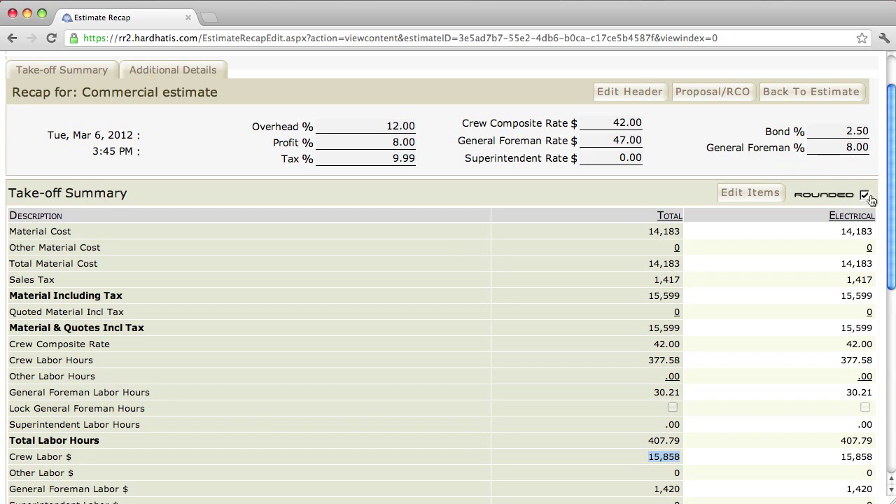
- Mark the General Foreman Labor Hours row and its 30.21 total, then clear the highlight
drag(892, 244, 890, 309)
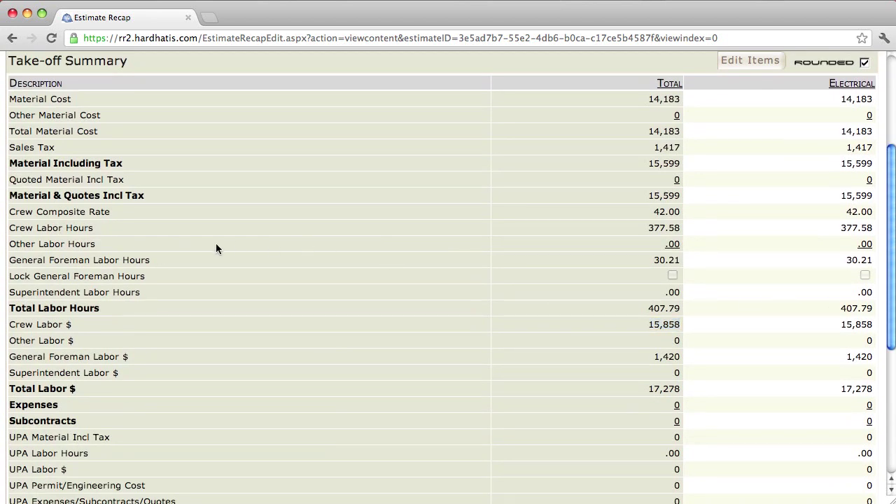
drag(148, 260, 8, 260)
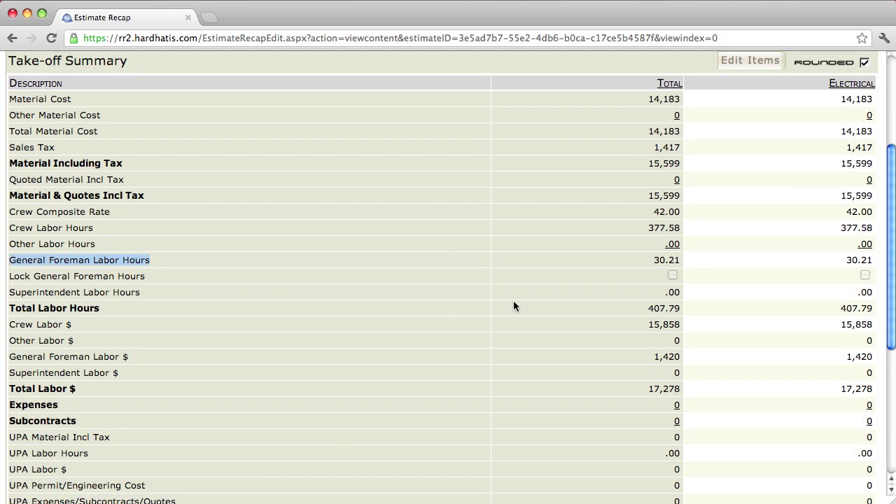
drag(652, 261, 678, 263)
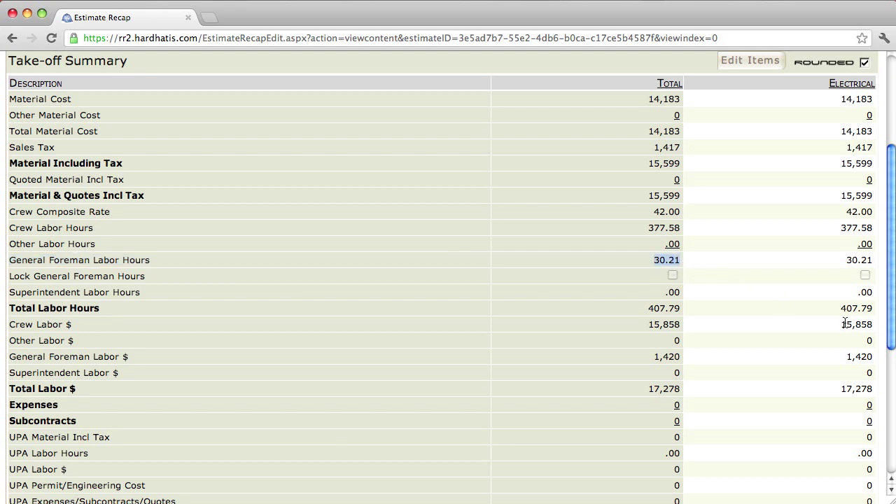
drag(889, 336, 783, 207)
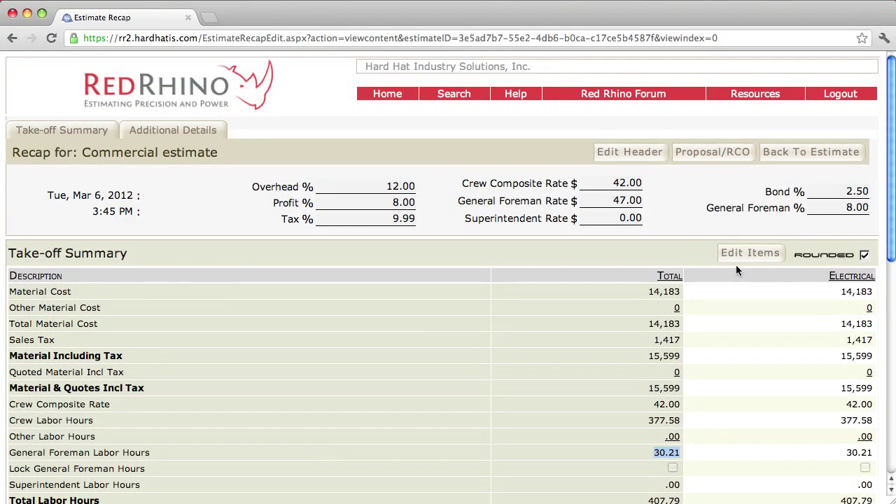
click(737, 316)
scroll(854, 217, down, 2)
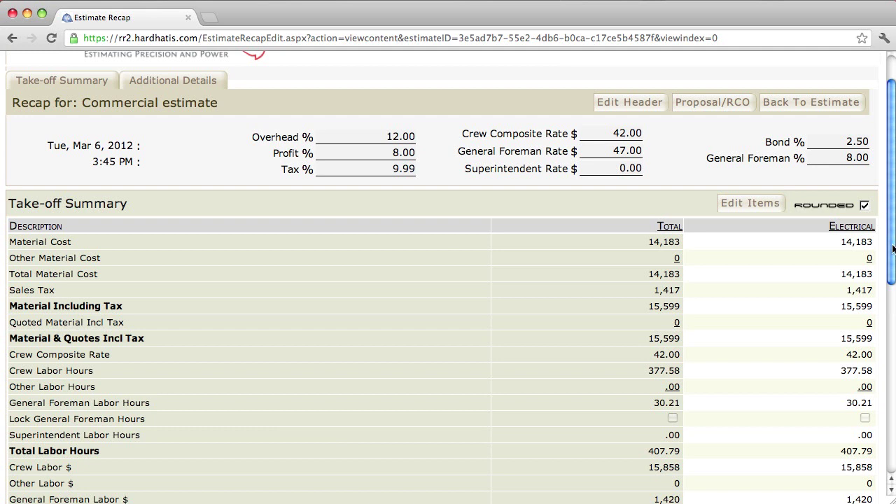
scroll(892, 249, down, 10)
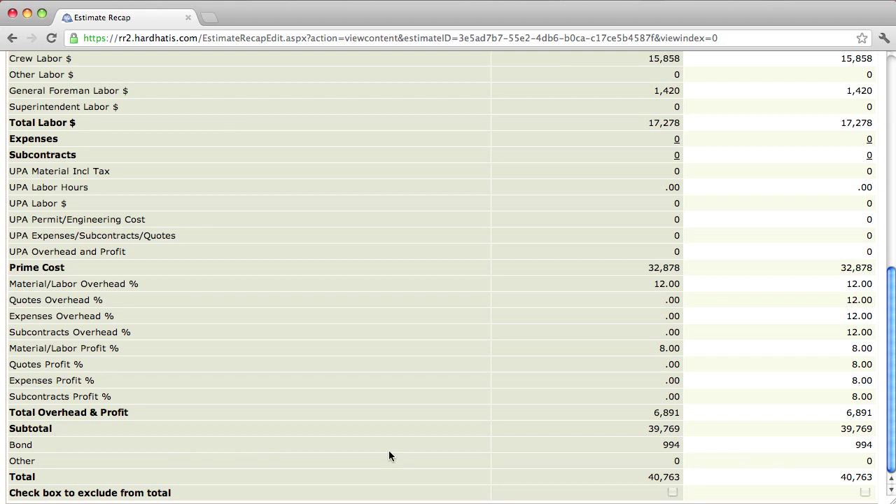
drag(661, 445, 679, 444)
click(628, 439)
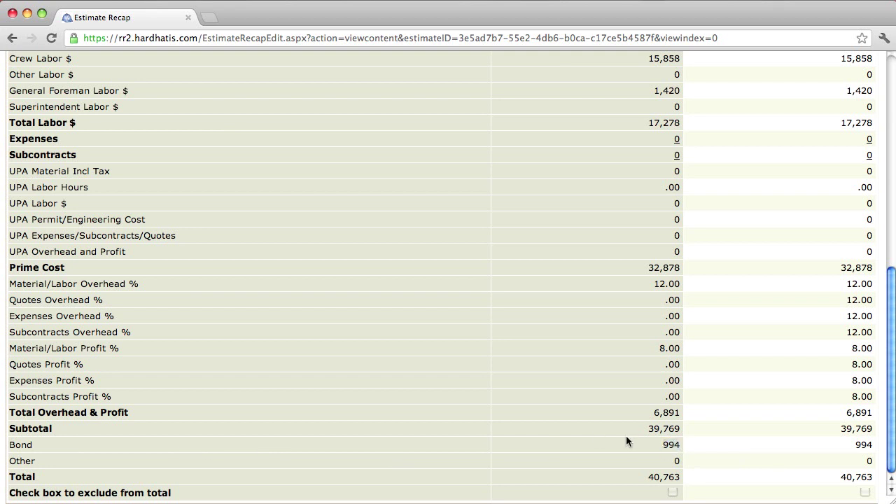